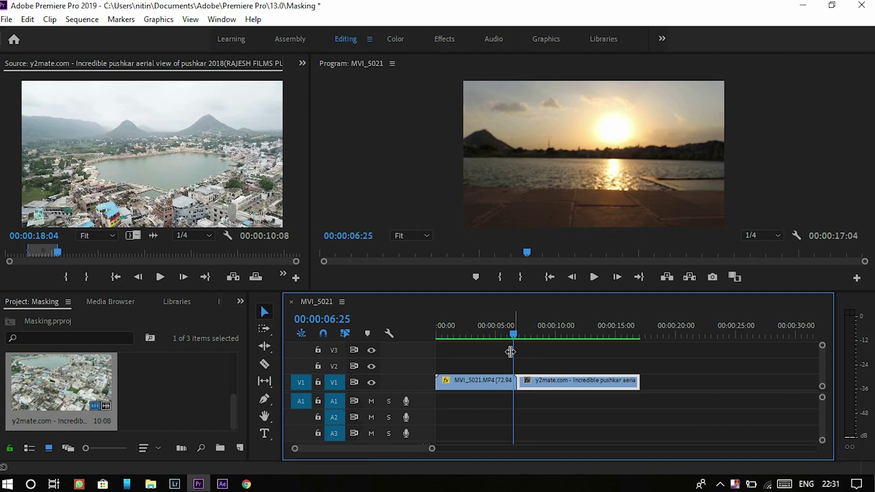
Step: Scrub back toward the start and play the sequence to review the sunset clip
drag(513, 337, 453, 342)
key(space)
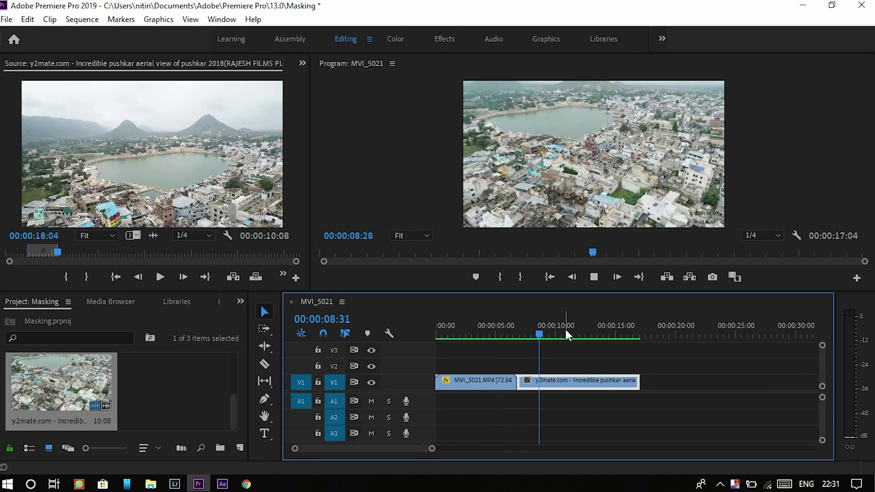
click(508, 337)
Step: Scrub back to about two seconds in and zoom the timeline near the legs' crossing
drag(509, 341, 441, 343)
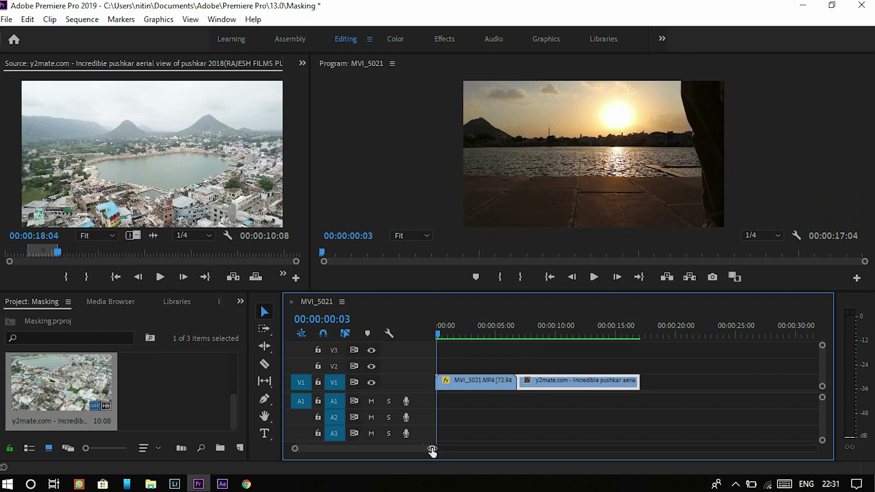
drag(432, 450, 410, 451)
mouse_move(512, 337)
mouse_down()
mouse_move(491, 336)
mouse_move(499, 339)
mouse_up()
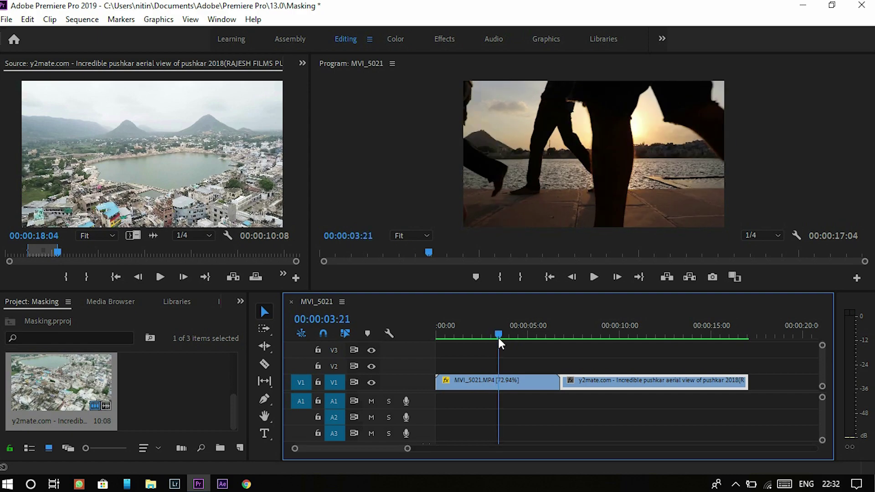
Step: Park on 00:00:03:20 with the timeline zoomed in and show Effect Controls
key(Left)
key(=)
key(=)
key(=)
key(=)
key(=)
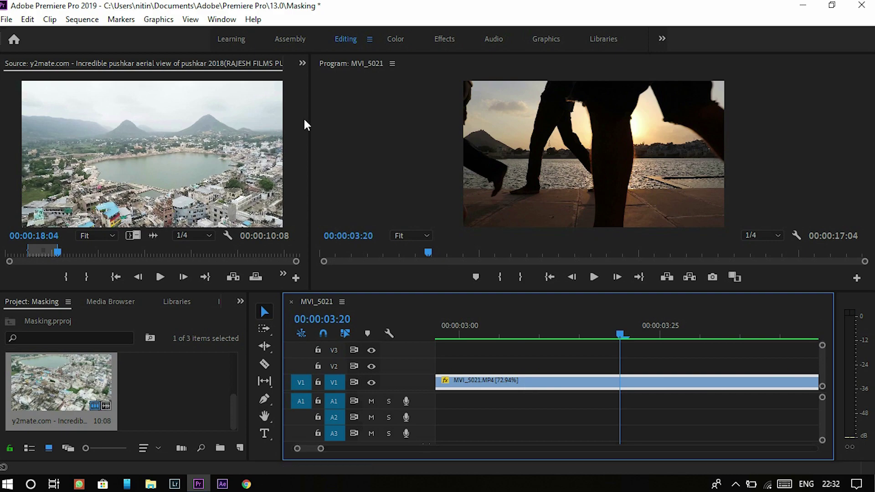
click(302, 63)
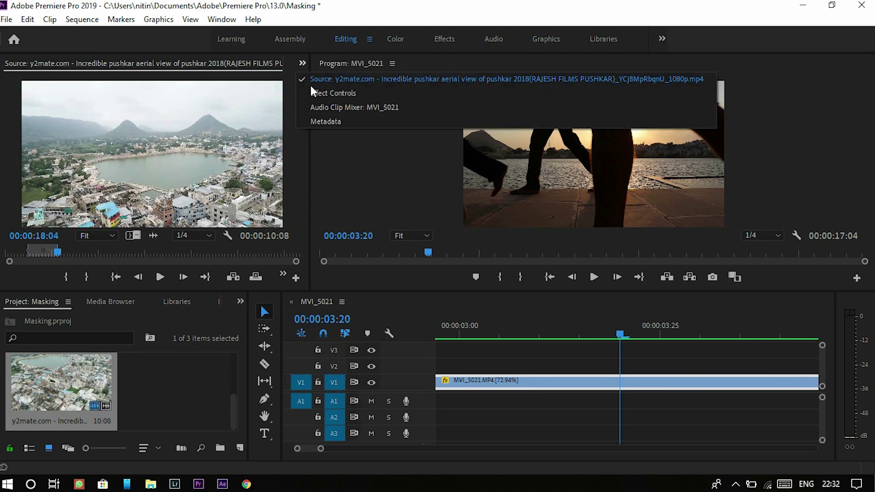
click(335, 90)
Step: Add a free-draw bezier Mask (1) to MVI_5021's Opacity effect
scroll(6, 241, down, 1)
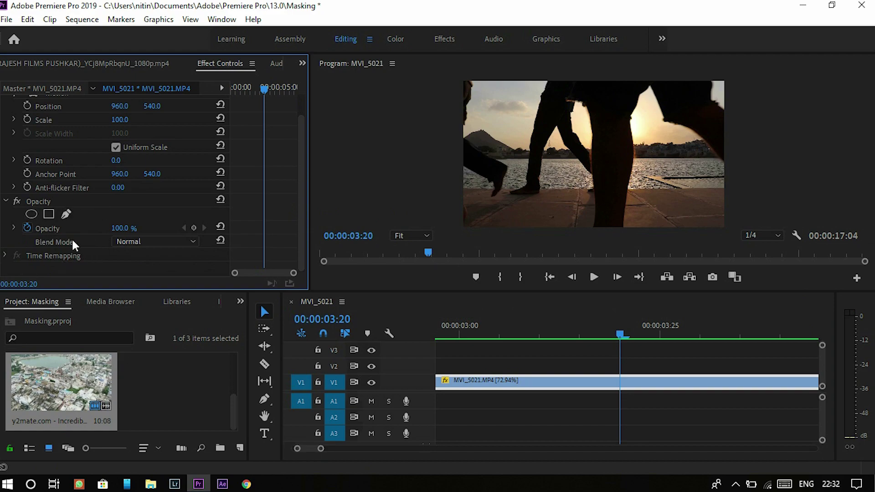
click(66, 215)
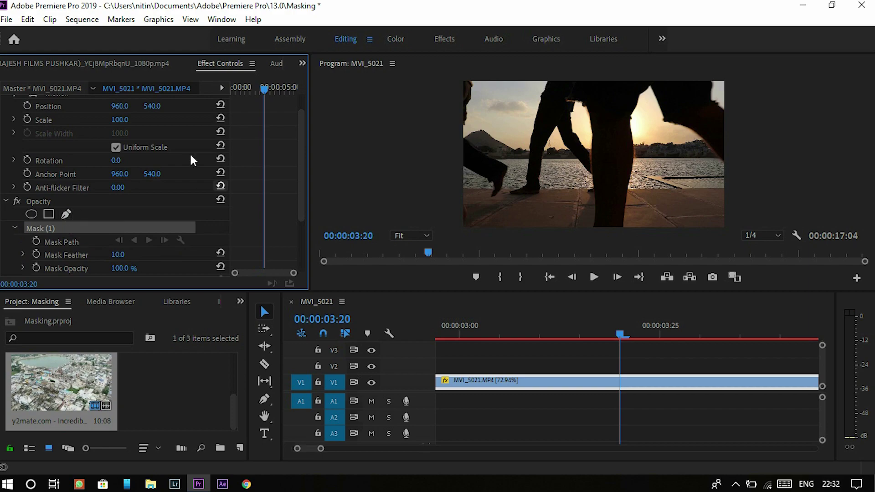
scroll(301, 228, down, 3)
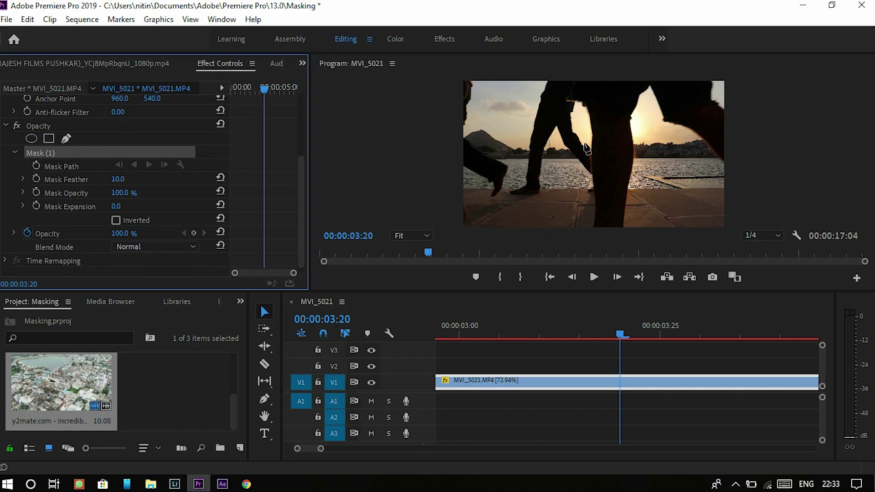
click(601, 186)
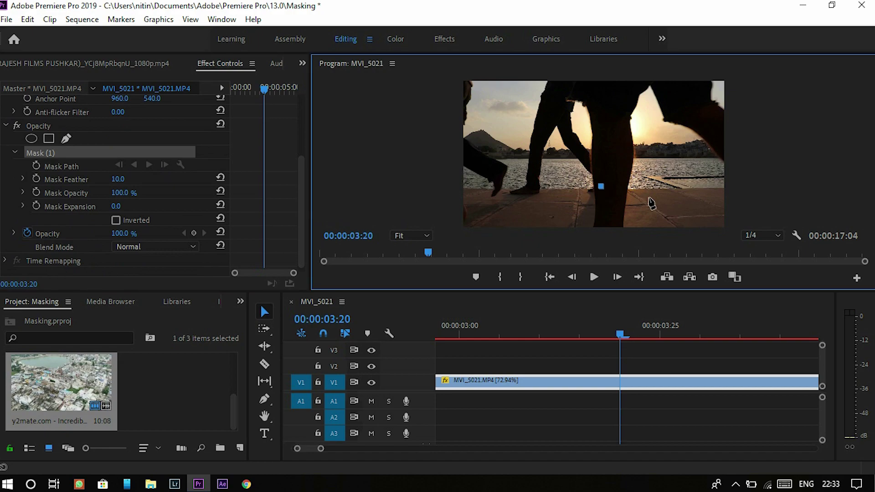
click(649, 197)
click(666, 160)
click(627, 137)
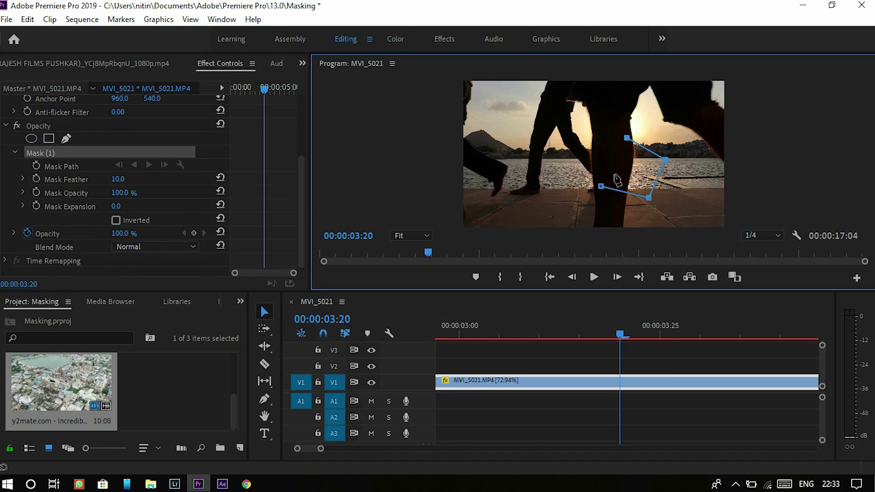
click(601, 187)
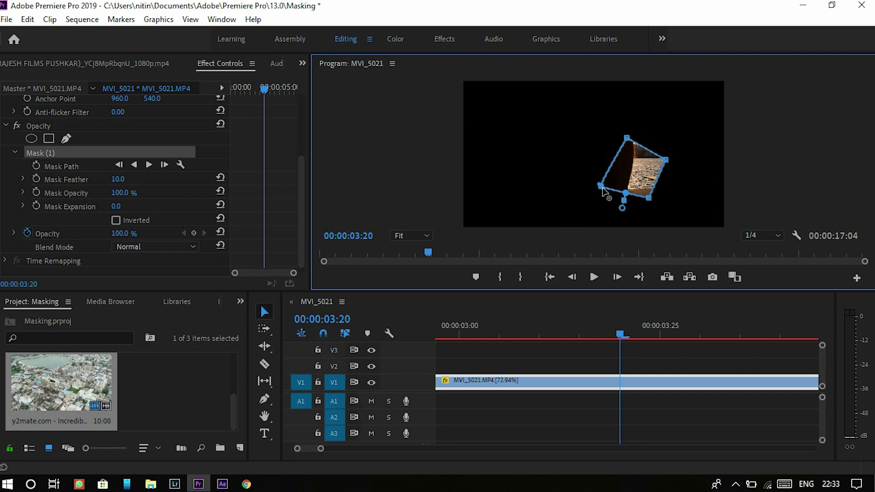
key(ctrl+z)
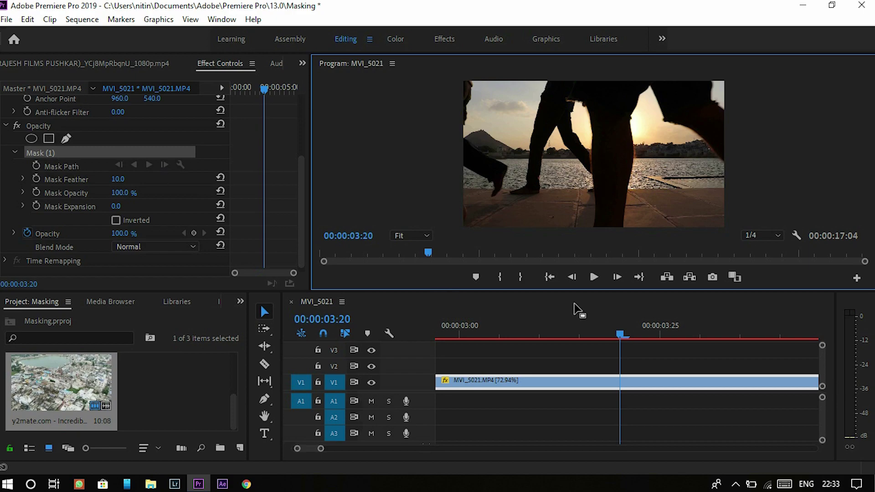
click(620, 340)
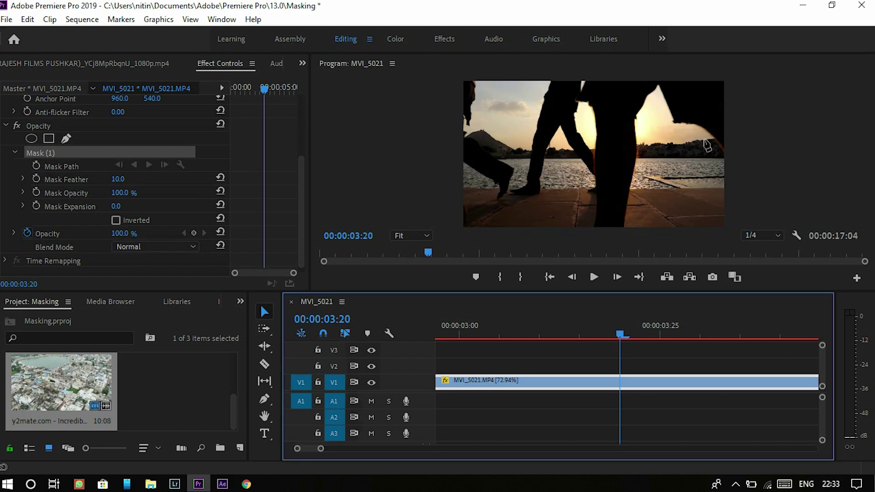
Step: At 00:00:03:20, enable keyframes for Mask Path, Mask Feather, Mask Opacity and Mask Expansion
key(Left)
key(Right)
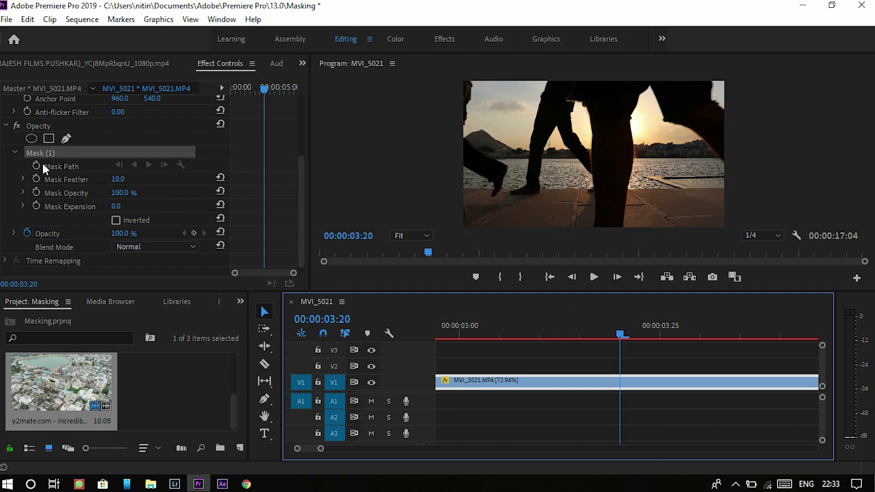
click(66, 158)
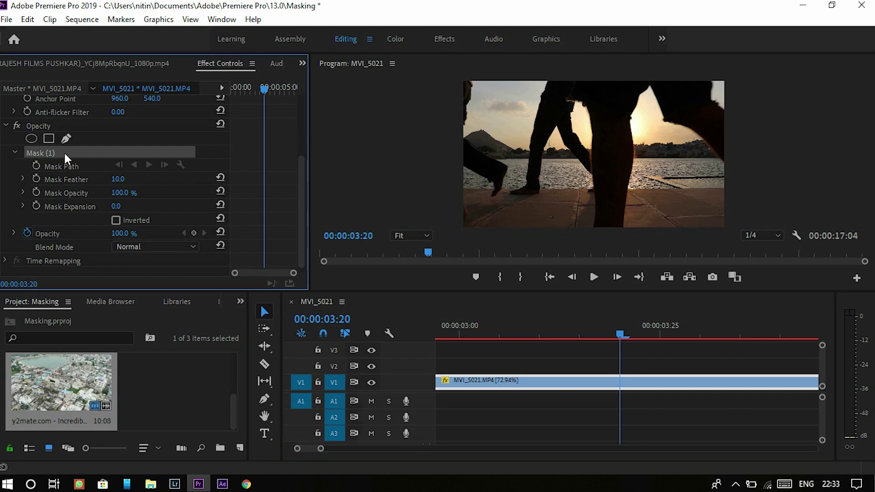
click(36, 166)
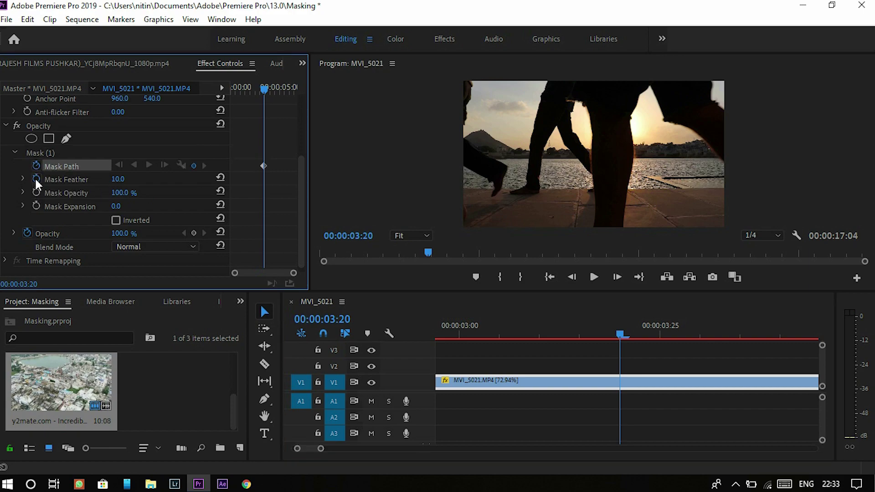
click(36, 180)
click(36, 192)
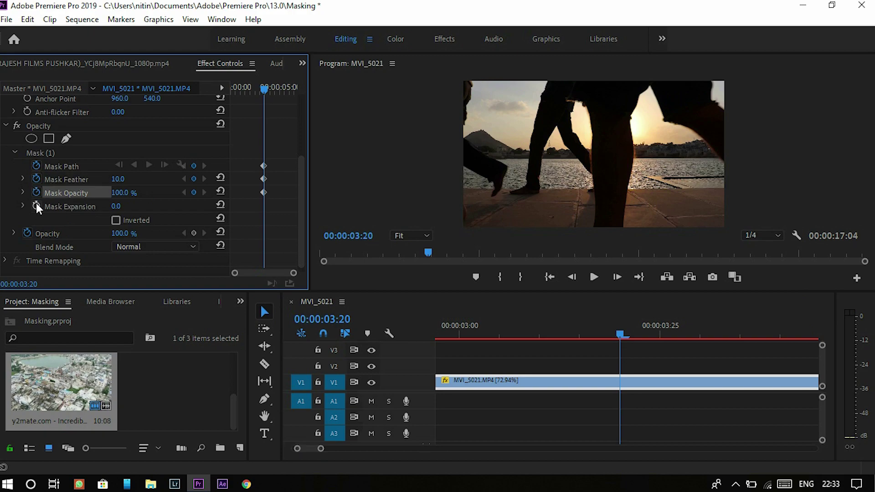
click(36, 206)
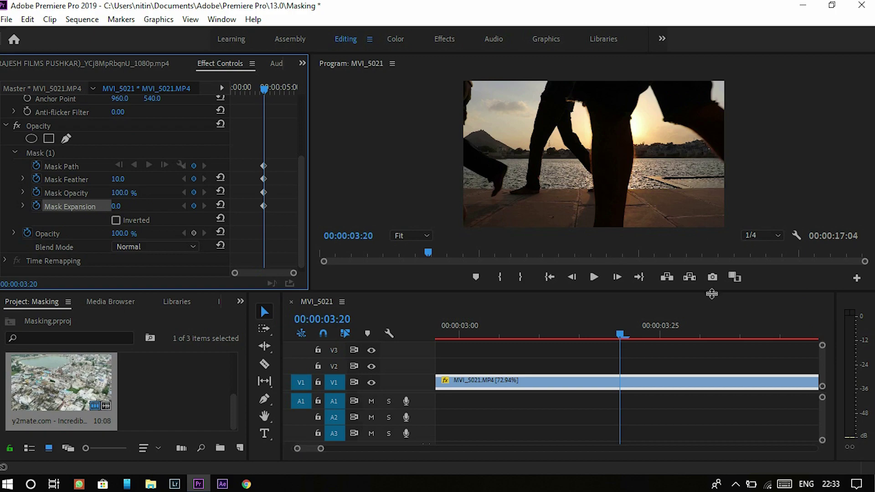
Step: Draw a closed five-point Mask (1) around the frame's top-right corner and invert it
drag(712, 292, 673, 351)
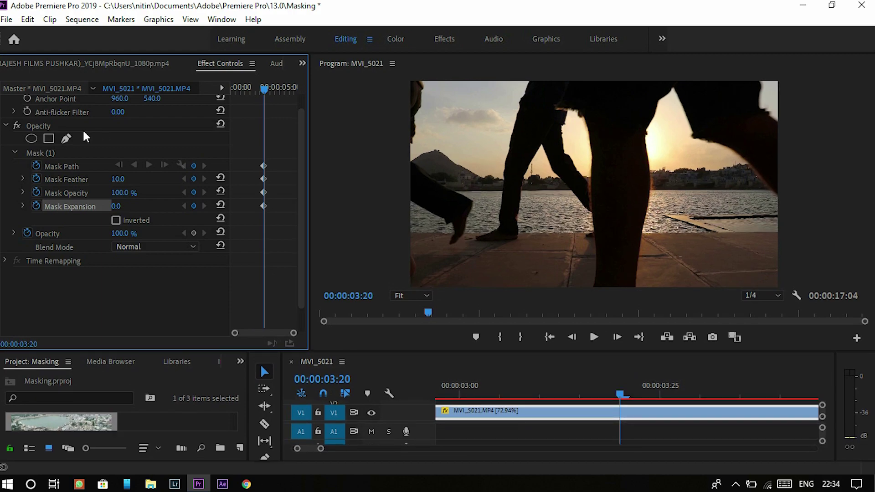
click(75, 151)
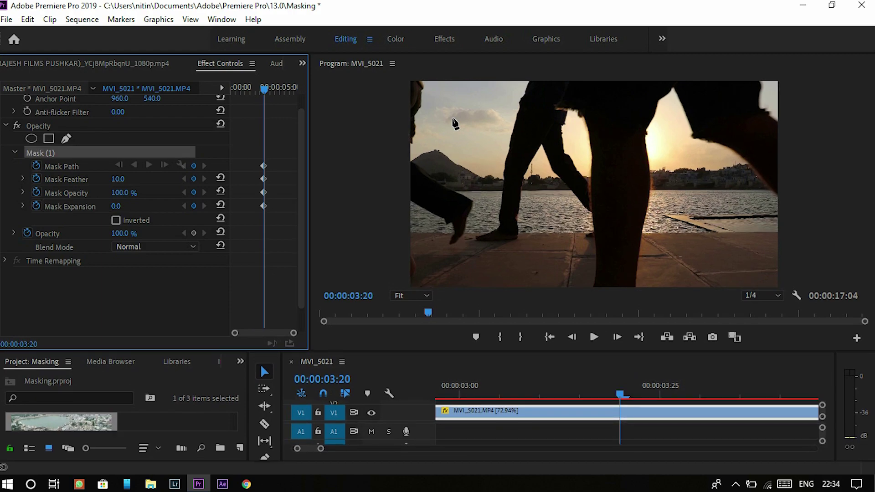
click(761, 85)
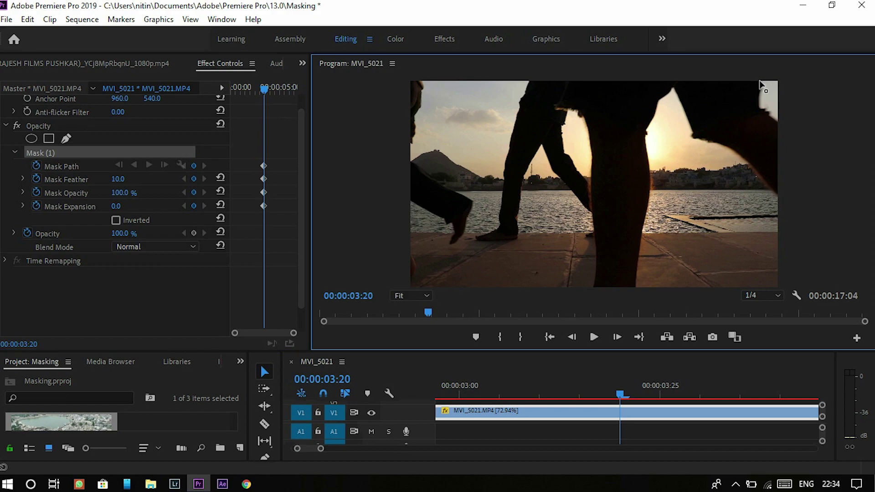
click(758, 103)
click(786, 125)
click(803, 105)
click(799, 83)
click(761, 84)
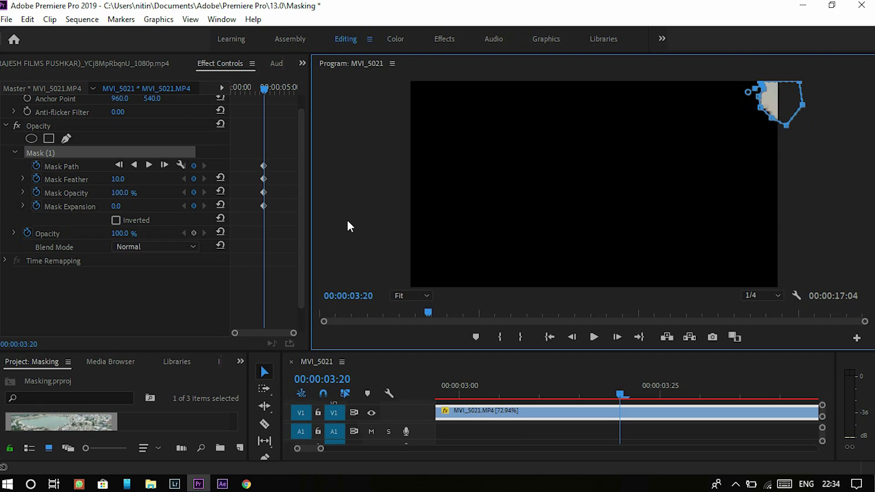
click(115, 220)
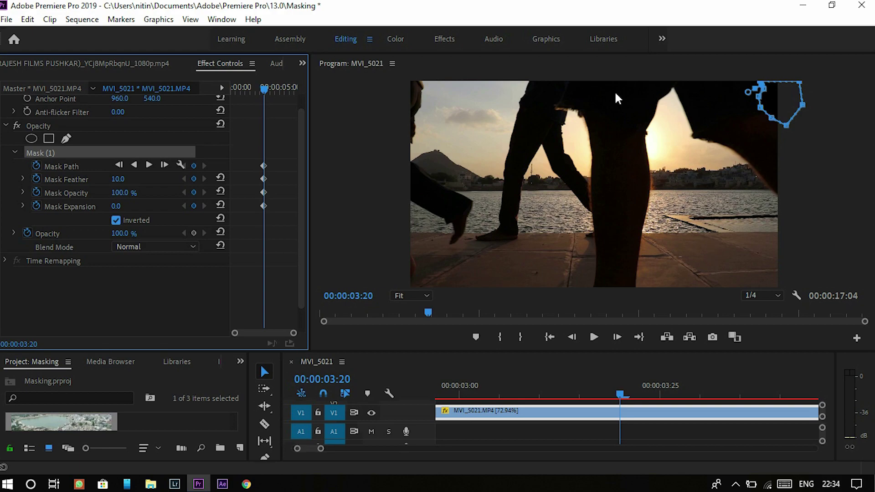
Step: Advance to 00:00:03:22, view the Program monitor at 50%, and reshape the mask
click(684, 369)
key(Right)
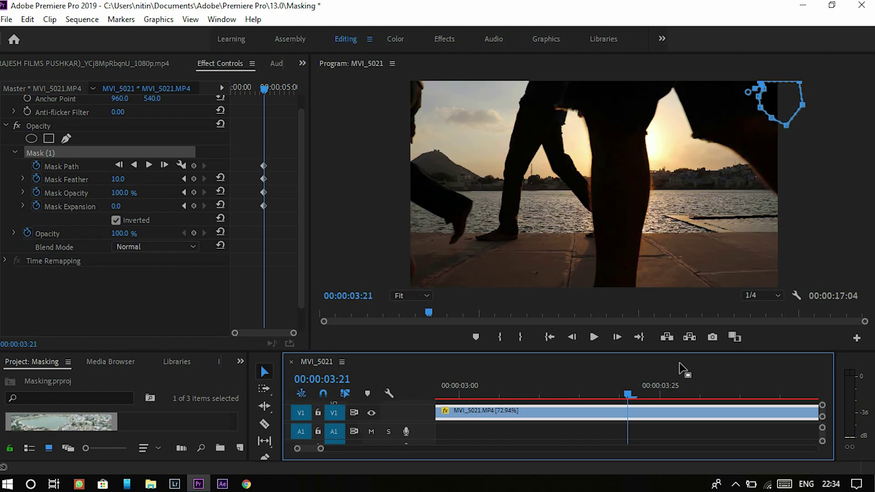
key(Right)
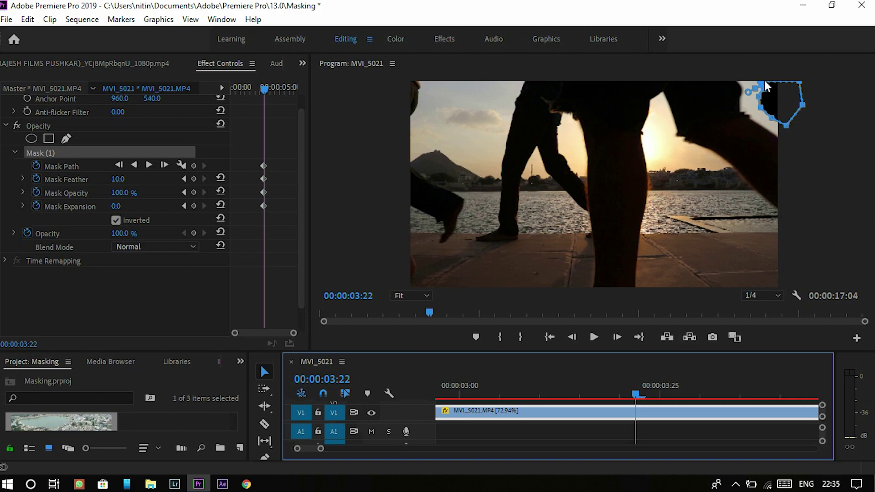
click(418, 295)
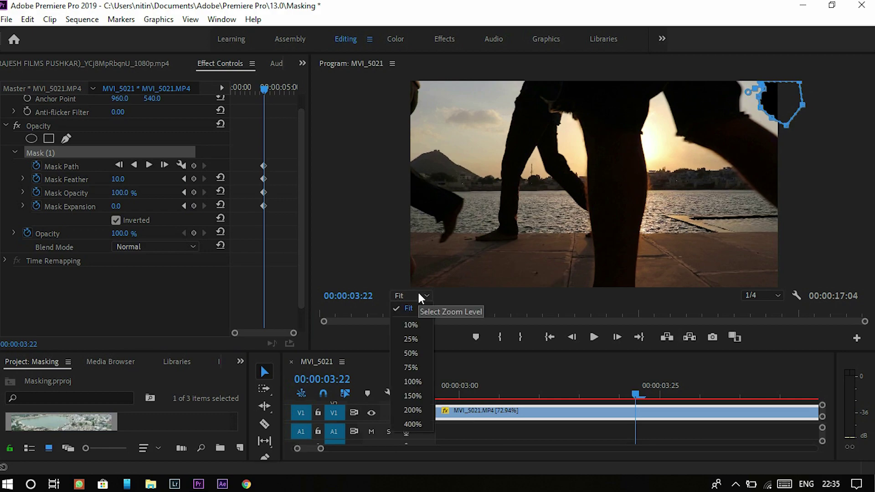
click(412, 353)
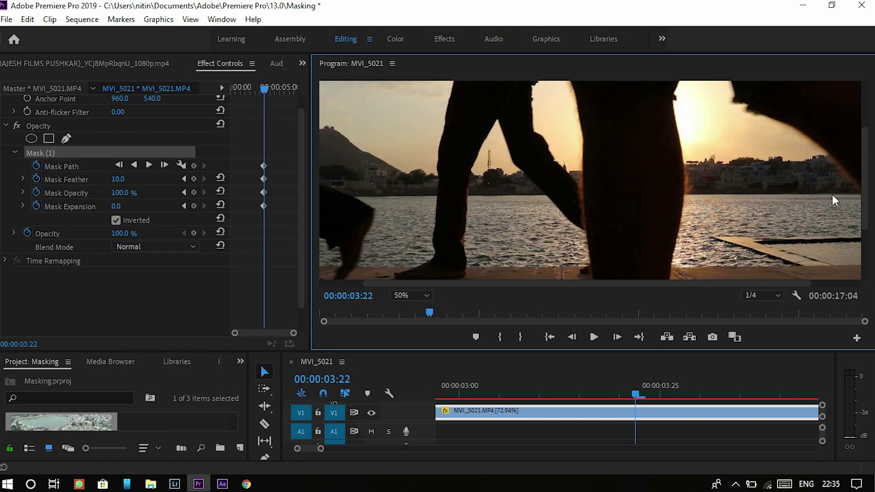
drag(866, 208, 866, 113)
drag(765, 282, 856, 276)
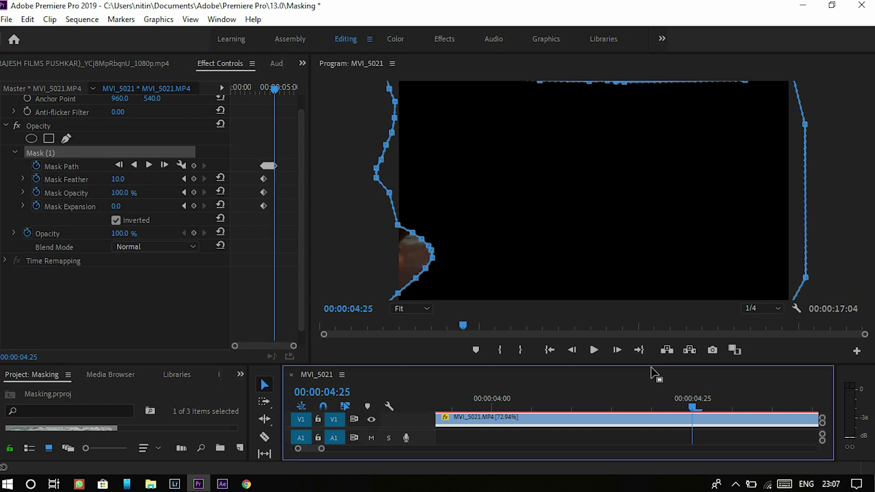
Step: At 00:00:03:19, move the mask past the frame's right edge and set Mask Feather to 20.0
drag(658, 344, 500, 342)
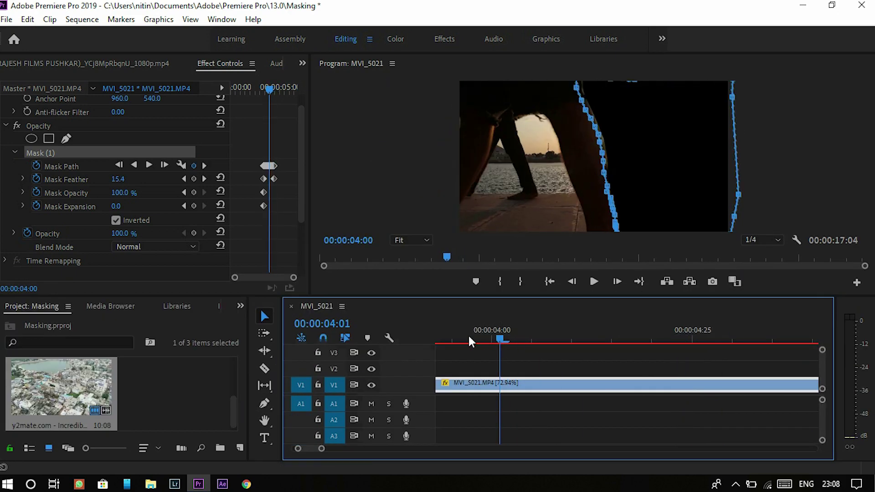
drag(427, 343, 471, 347)
key(Left)
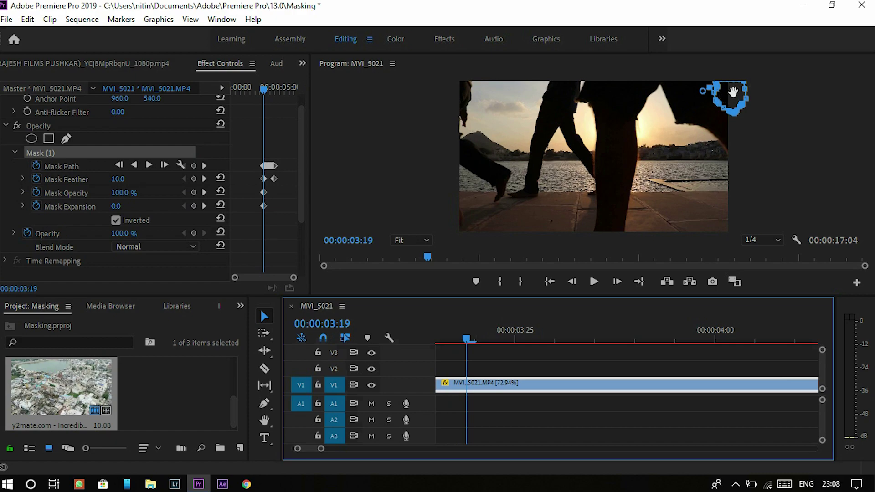
click(733, 92)
drag(785, 113, 828, 151)
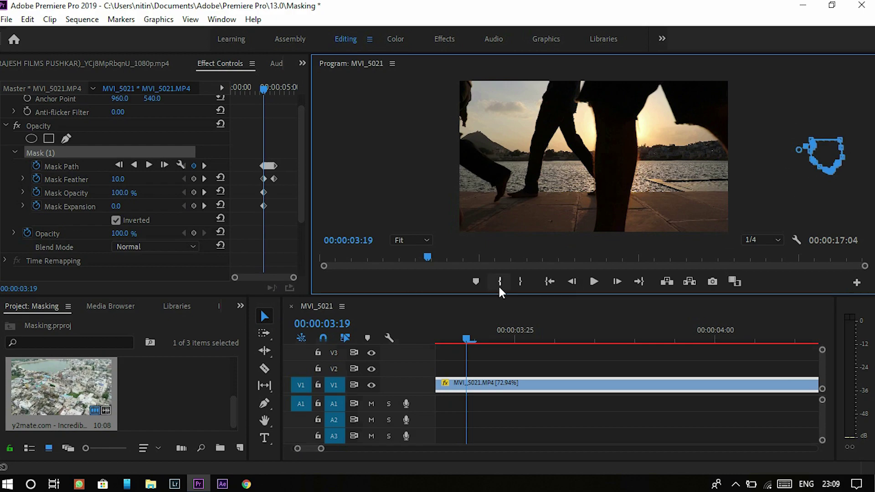
drag(117, 180, 122, 179)
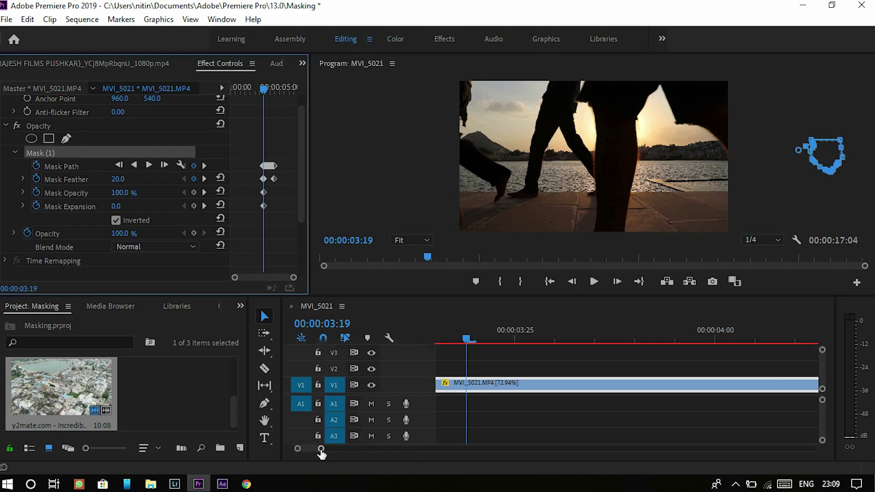
Step: Zoom the timeline out and move MVI_5021 from V1 up to V2 above the Pushkar clip
drag(322, 450, 434, 450)
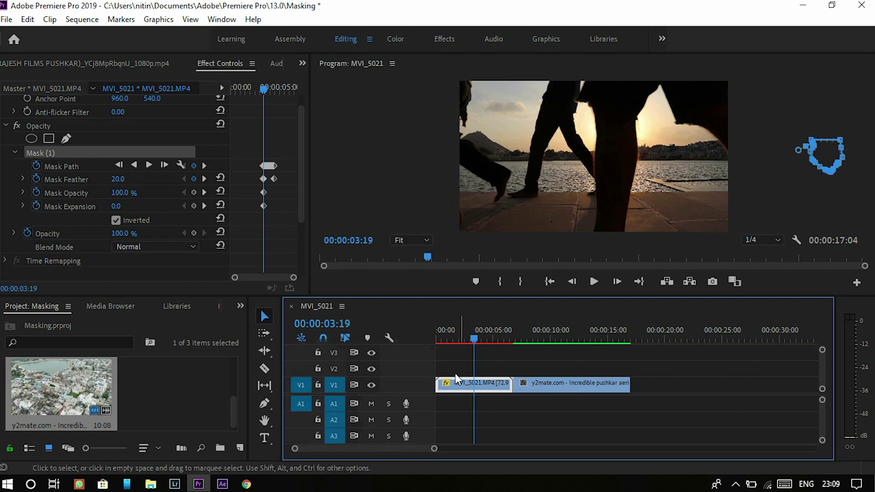
drag(480, 392, 514, 388)
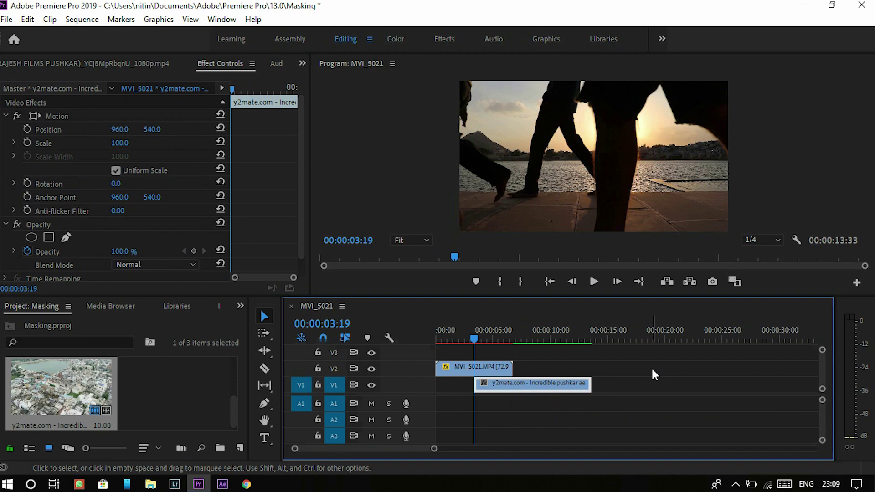
Step: Render the sequence's video previews with Enter
key(Return)
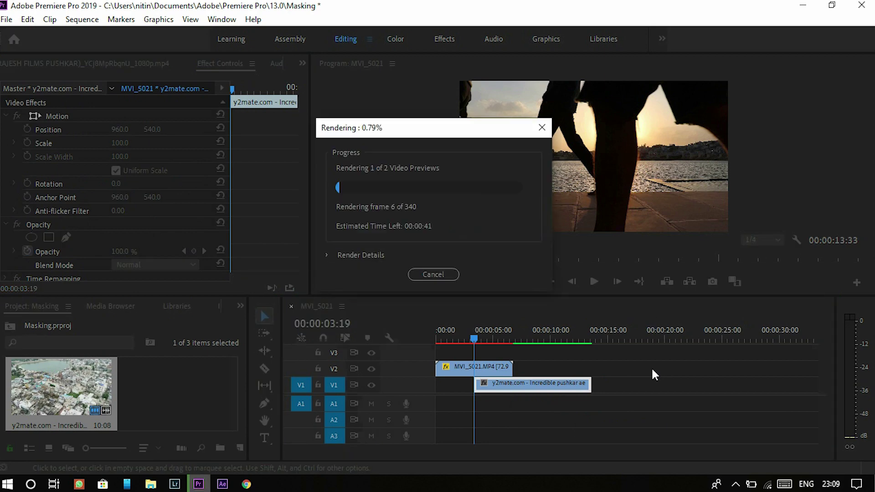